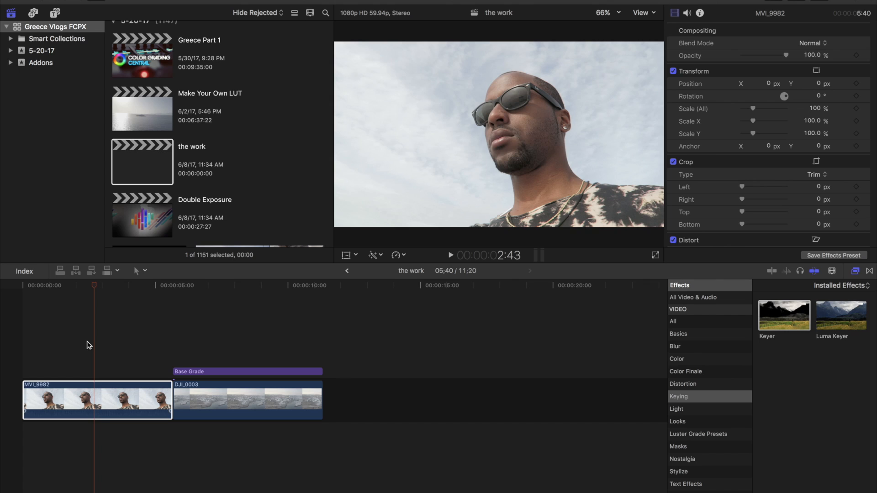
- Duplicate the MVI_9982 clip and connect the copy directly beneath the original at the start of the timeline
click(254, 344)
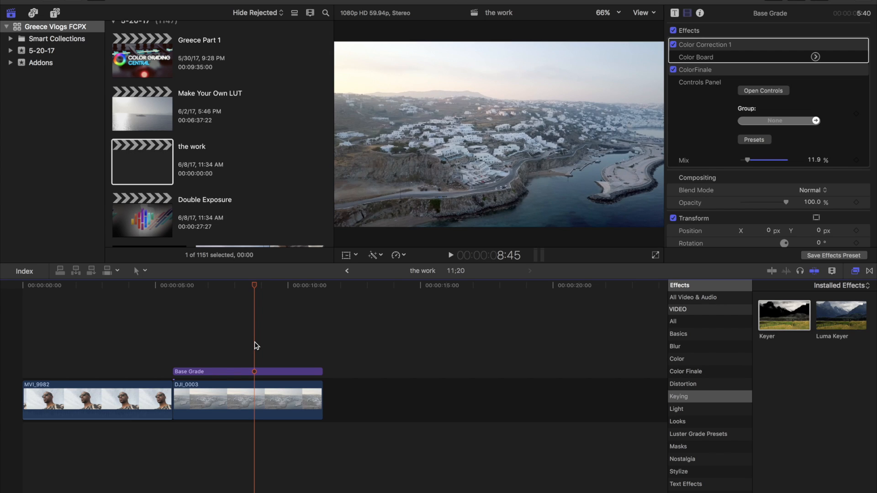
click(109, 362)
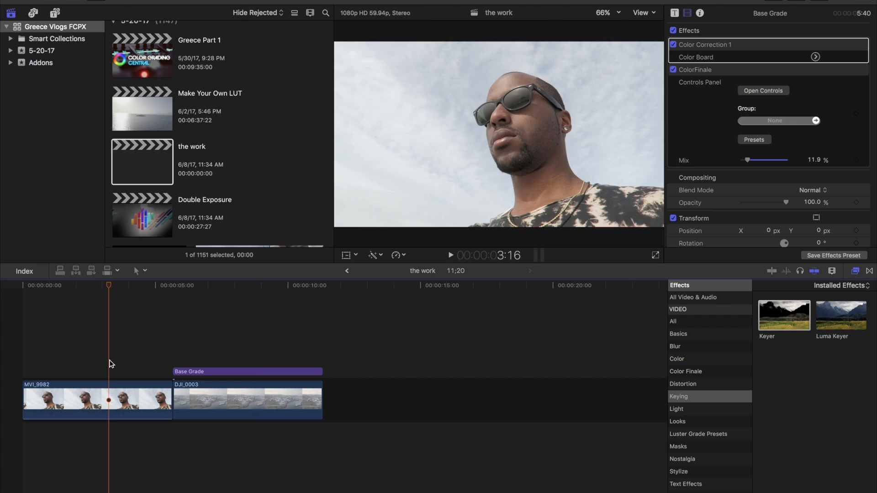
click(108, 398)
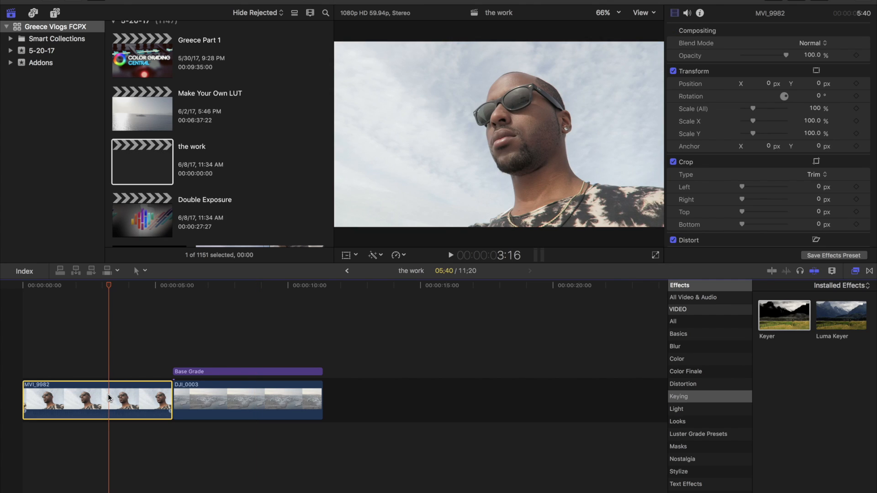
click(329, 352)
key(super+v)
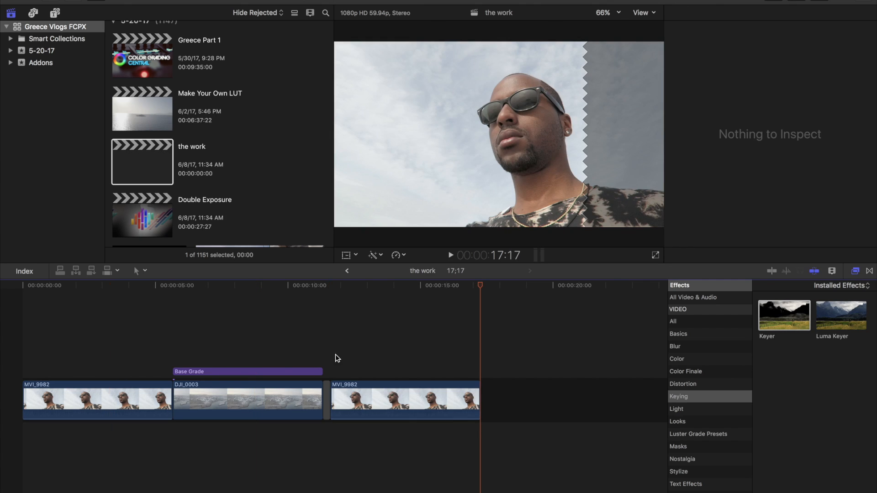
drag(378, 392, 62, 432)
- Turn the upper MVI_9982 clip into a new compound clip named "compund" in the 5-20-17 event
click(97, 390)
right_click(97, 390)
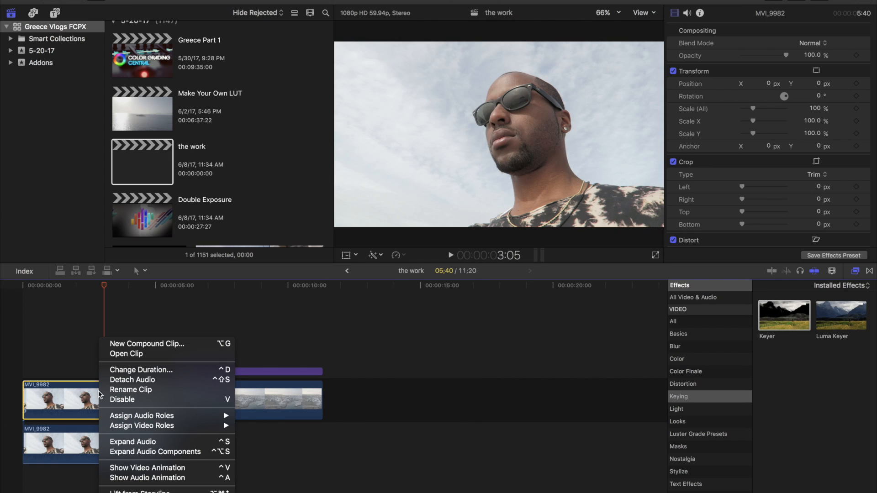
click(160, 344)
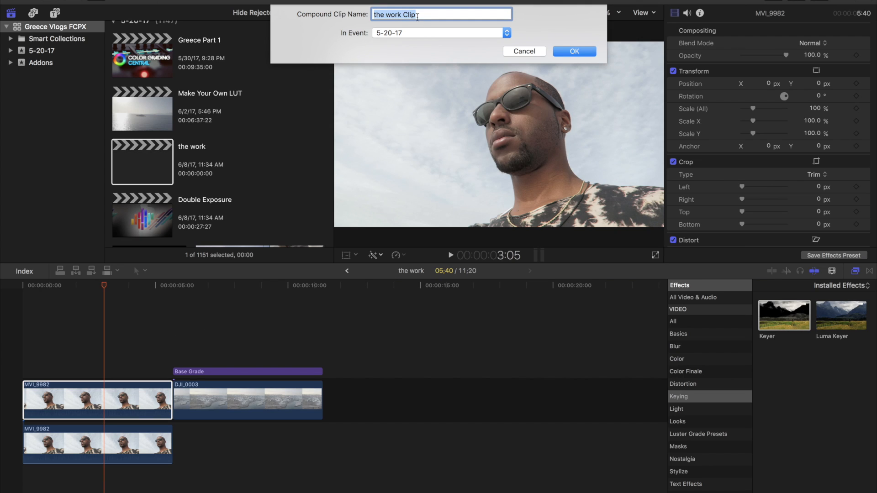
text(compund)
click(574, 52)
- Cut the DJI_0003 clip and its Base Grade layer from the project and paste them inside the compund clip
drag(227, 350, 256, 431)
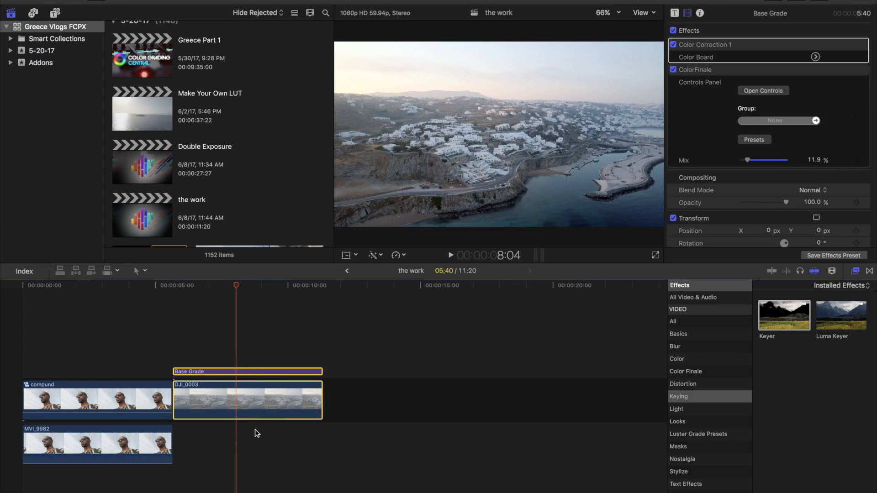
key(Delete)
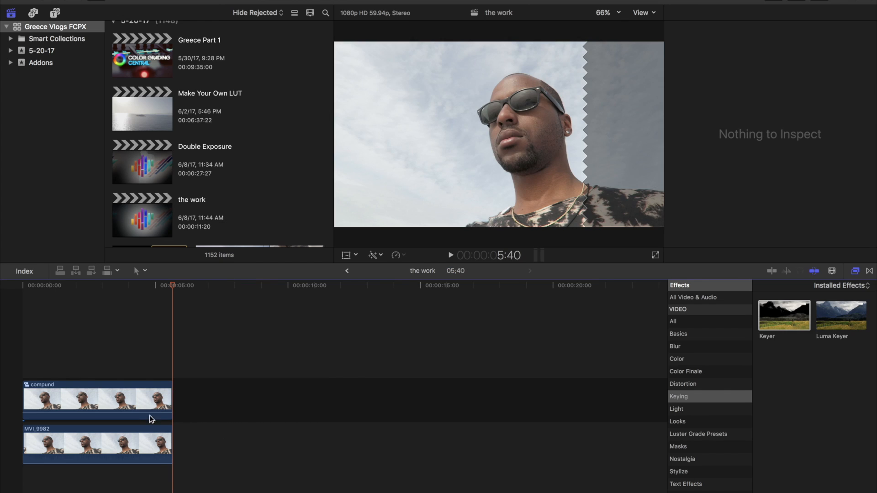
double_click(106, 403)
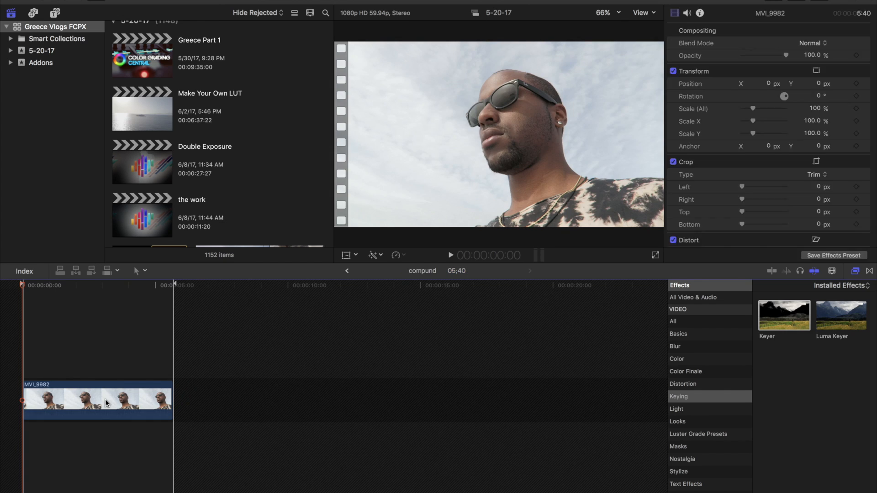
key(super+v)
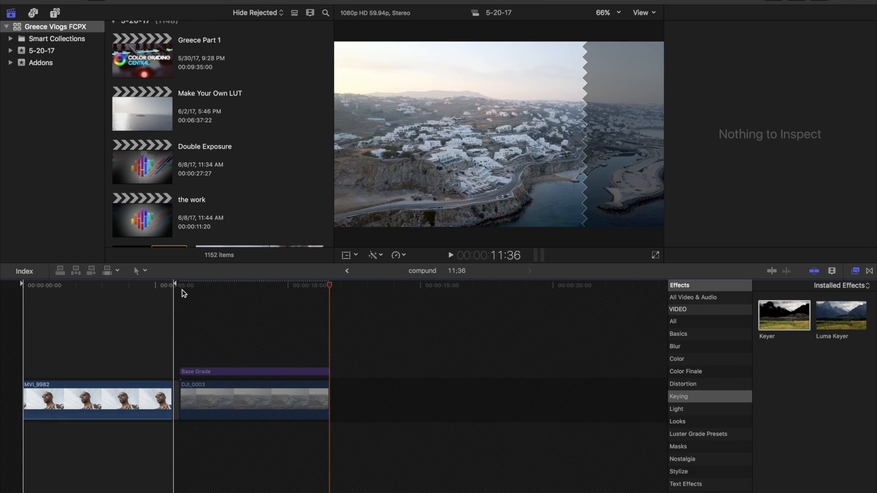
- Place DJI_0003 beneath MVI_9982 at the start of the compound clip, with the Base Grade layer between them
drag(243, 371, 199, 368)
drag(213, 419, 64, 437)
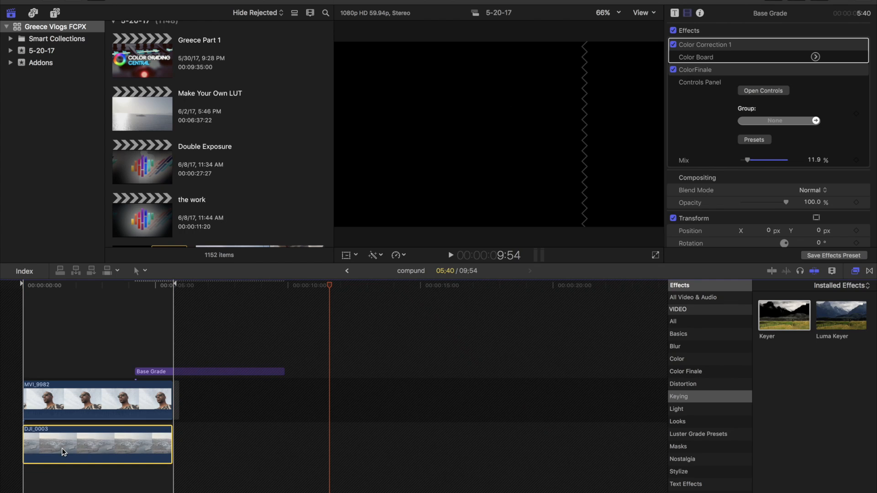
drag(160, 368, 54, 433)
drag(54, 433, 47, 431)
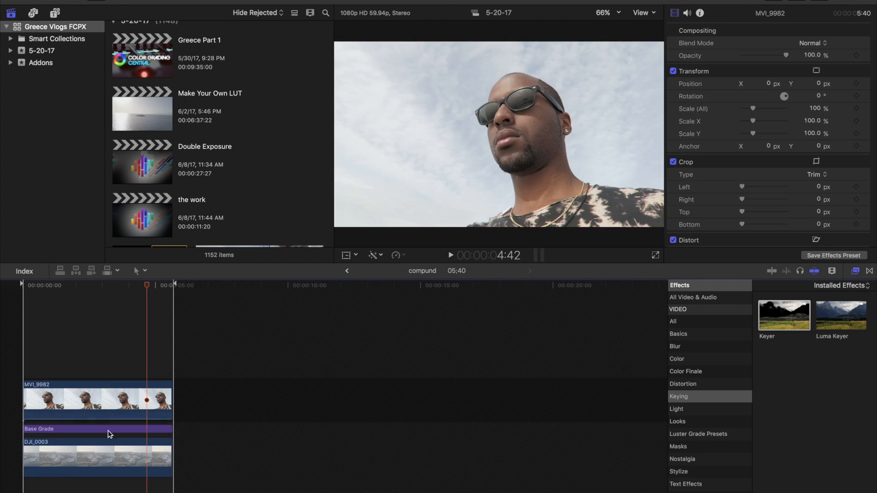
- Disable the DJI_0003 clip inside the compound clip
click(112, 454)
key(v)
click(80, 372)
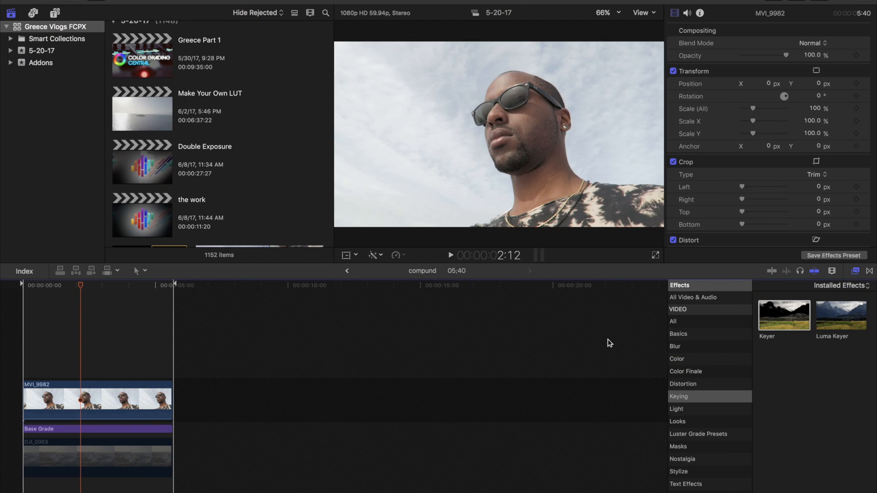
- Apply the Keyer effect to MVI_9982 and sample the sky both in front of the man's face and above his head
drag(791, 316, 109, 399)
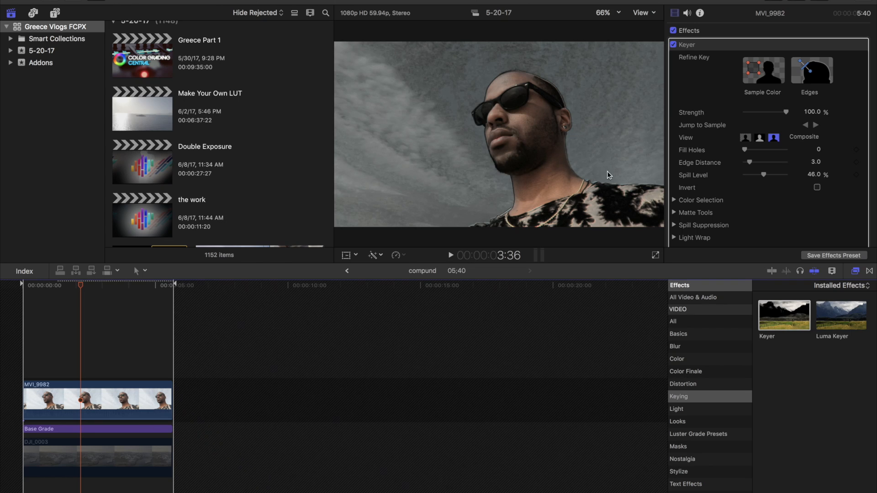
click(760, 78)
drag(338, 51, 465, 208)
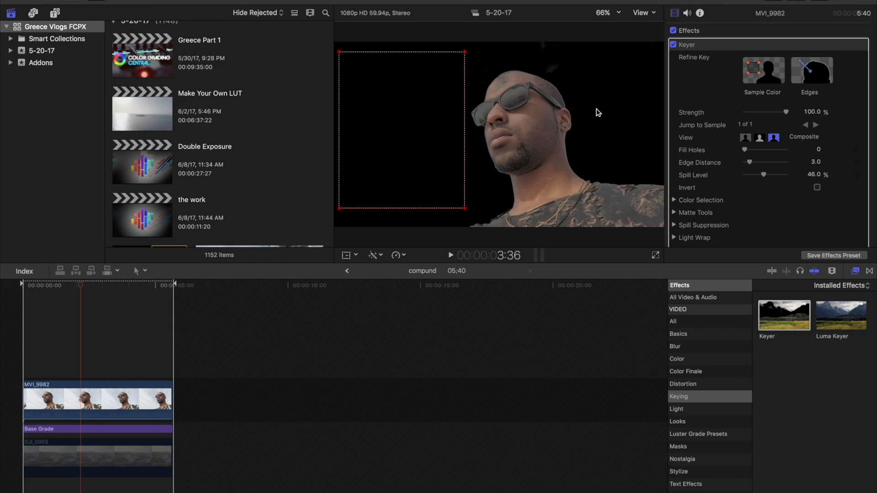
click(753, 75)
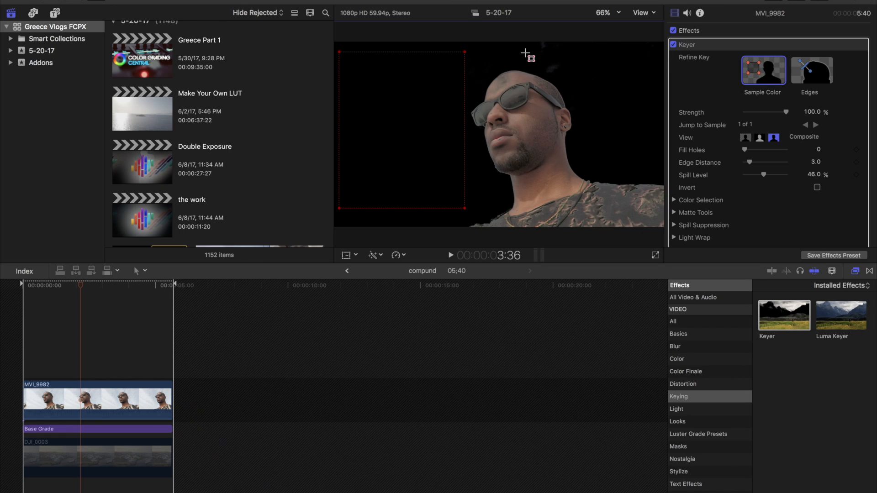
drag(525, 48, 617, 61)
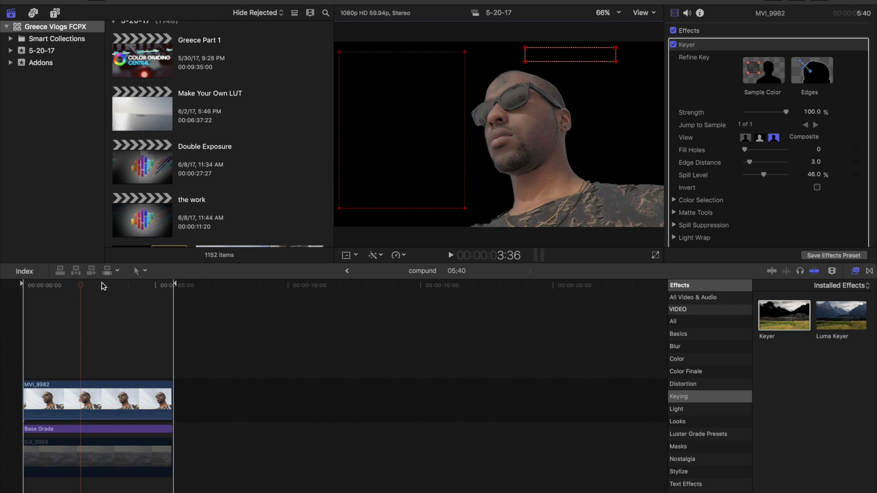
- Refine the key on MVI_9982 with Fill Holes at 7.85 and the matte's Shrink/Expand at -1.0
click(78, 286)
mouse_move(79, 286)
mouse_down()
mouse_move(23, 286)
mouse_move(170, 284)
mouse_move(80, 282)
mouse_up()
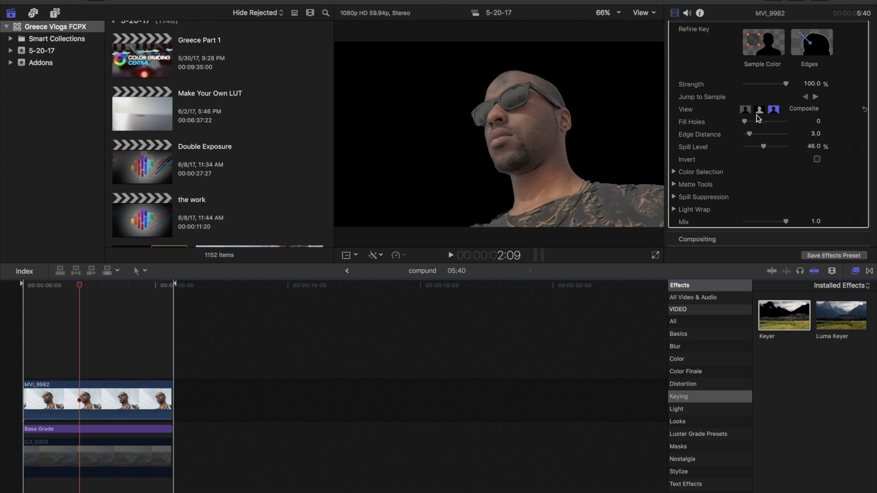
drag(746, 122, 778, 123)
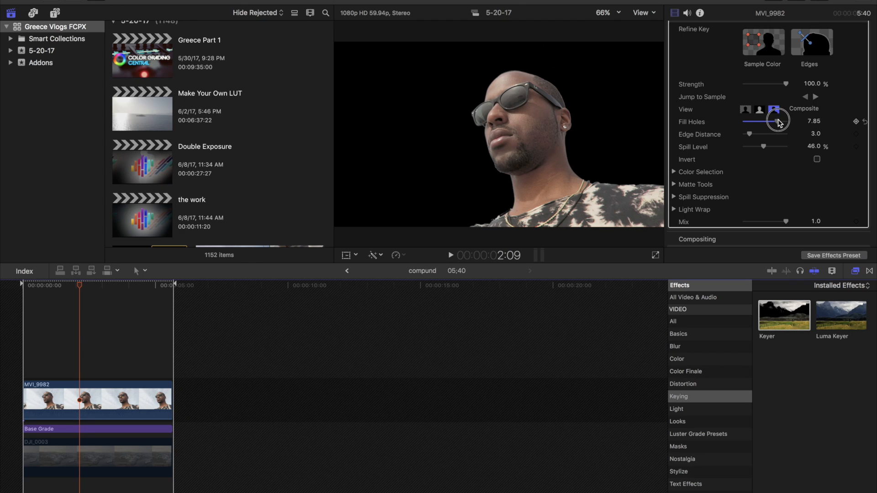
scroll(676, 150, down, 2)
click(674, 150)
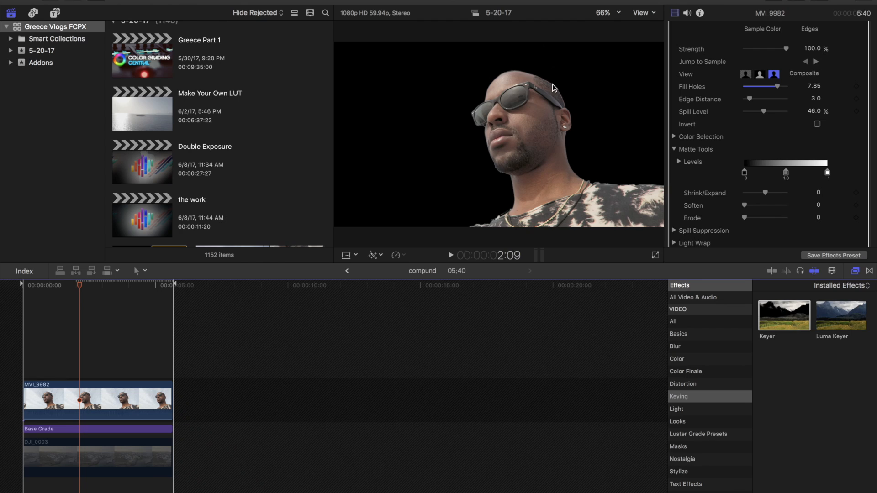
click(766, 193)
click(766, 194)
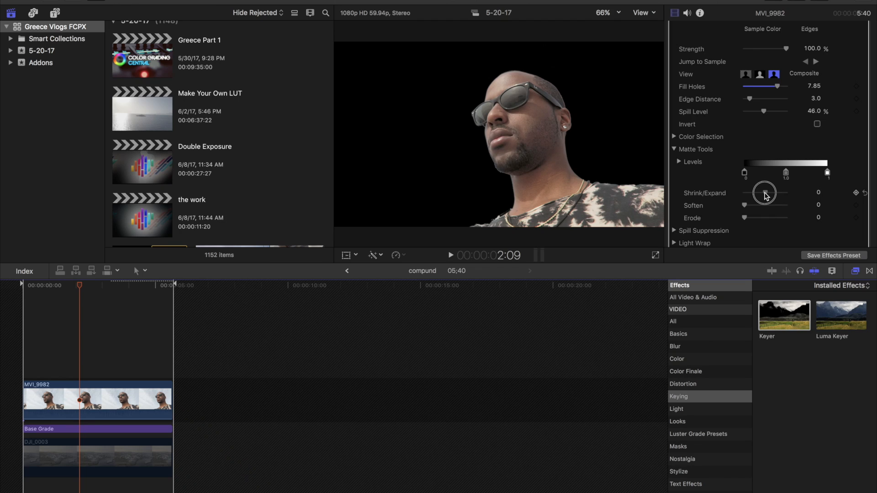
drag(767, 194, 763, 194)
- Set the blend mode of MVI_9982 to Stencil Alpha and re-enable the DJI_0003 clip
scroll(731, 196, down, 5)
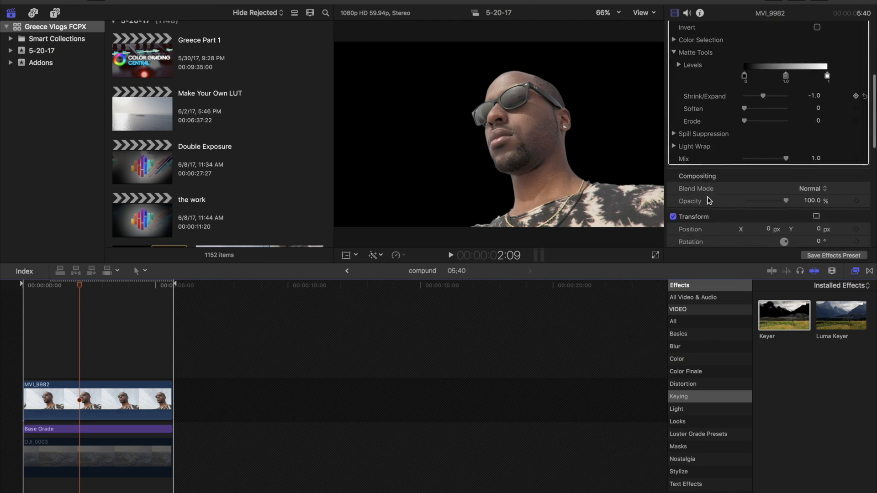
click(822, 126)
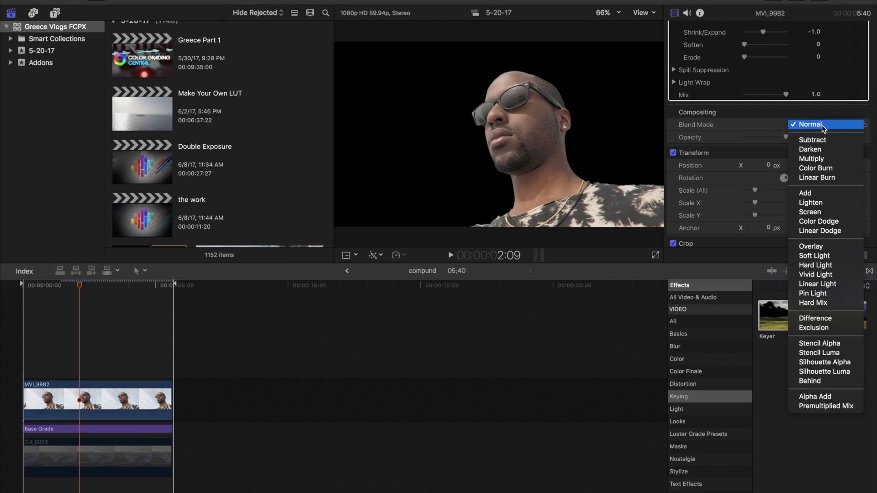
click(809, 346)
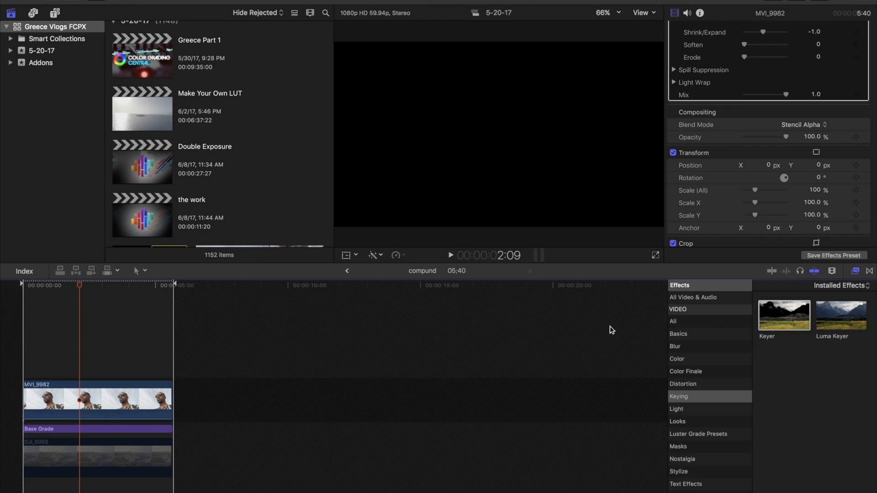
click(102, 455)
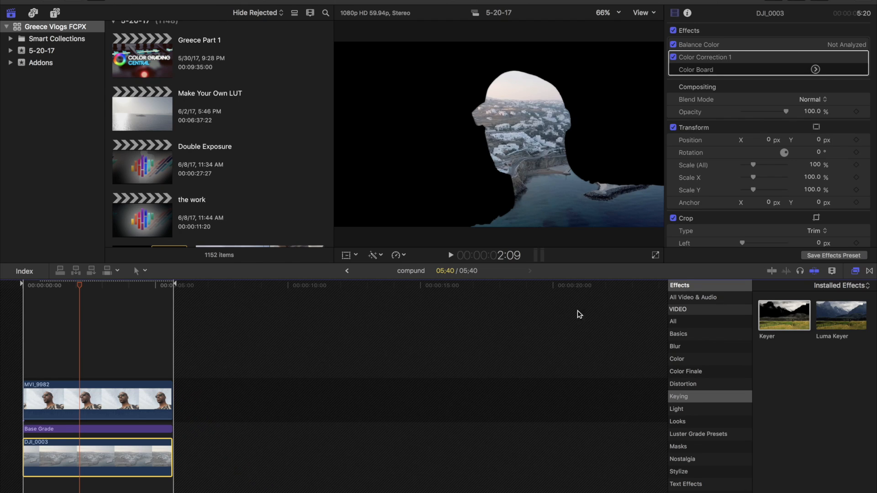
- Add the Luma Keyer effect to MVI_9982 and adjust its Luma range and Luma Rolloff to blend the city footage into the face
drag(838, 314, 128, 386)
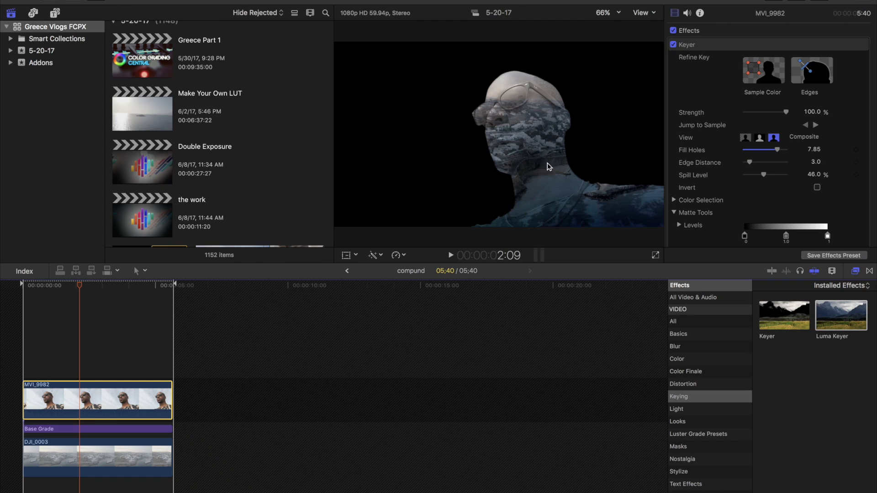
scroll(749, 191, down, 10)
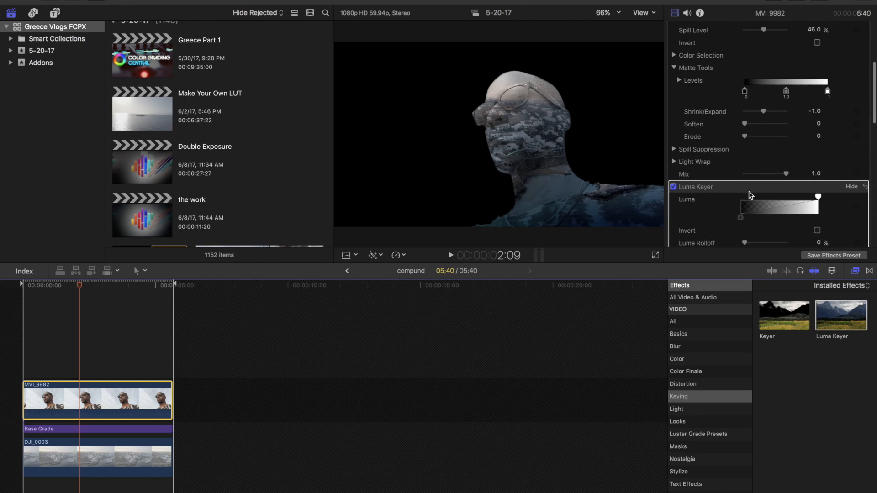
scroll(749, 191, down, 2)
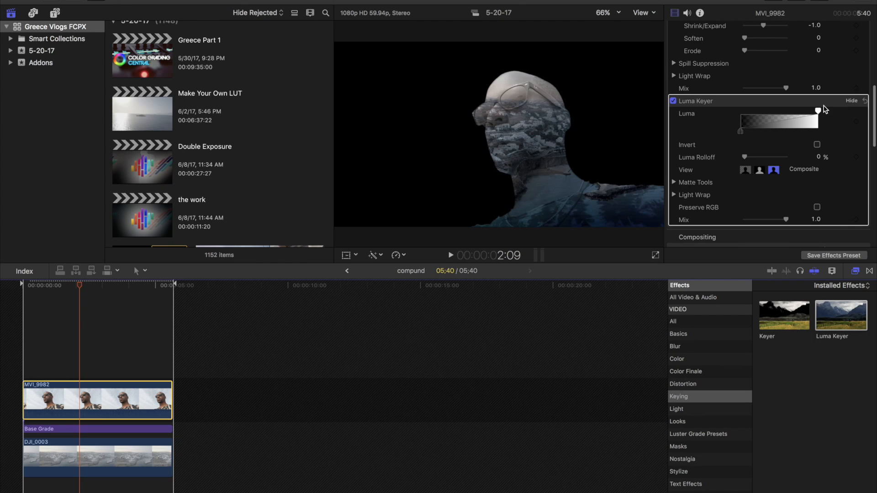
drag(818, 112, 769, 113)
drag(786, 157, 765, 157)
- Return to the project named the work and play back the double exposure over the original shot
click(346, 271)
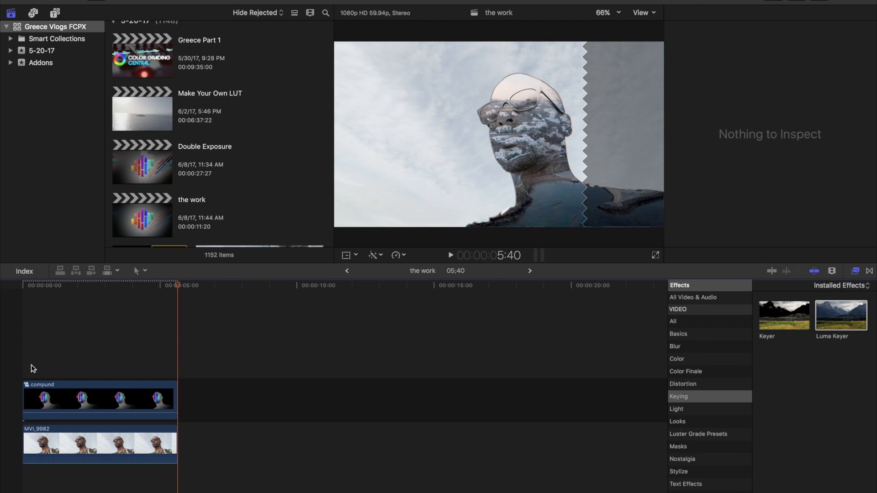
key(space)
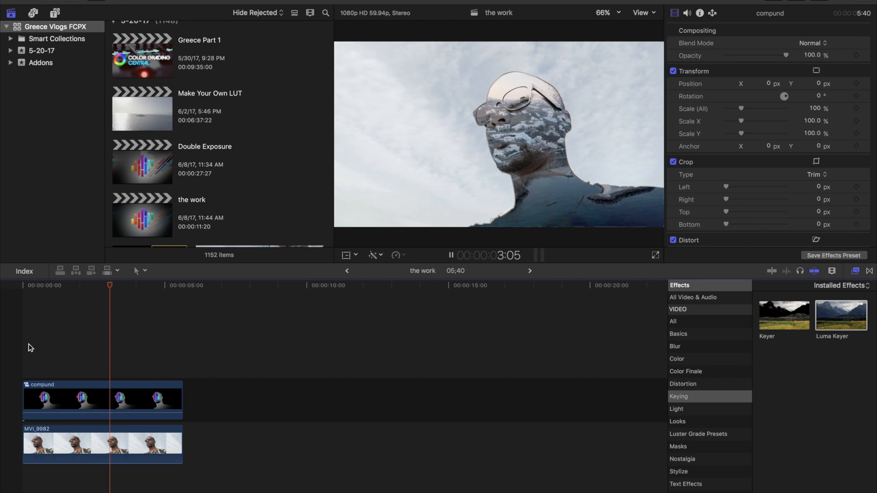
key(space)
- Apply Luma Keyer to the compund clip and, at its first frame, keyframe the Luma range so the overlay is fully hidden
key(Home)
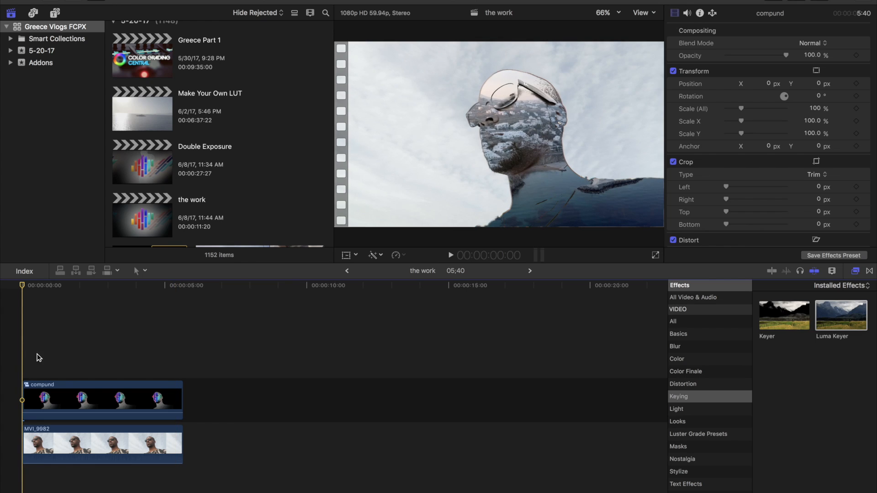
drag(841, 315, 90, 402)
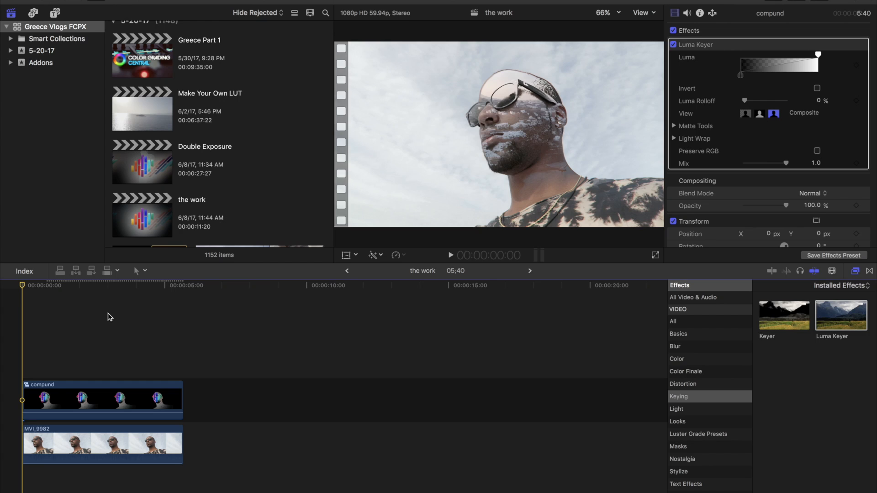
drag(741, 76, 833, 84)
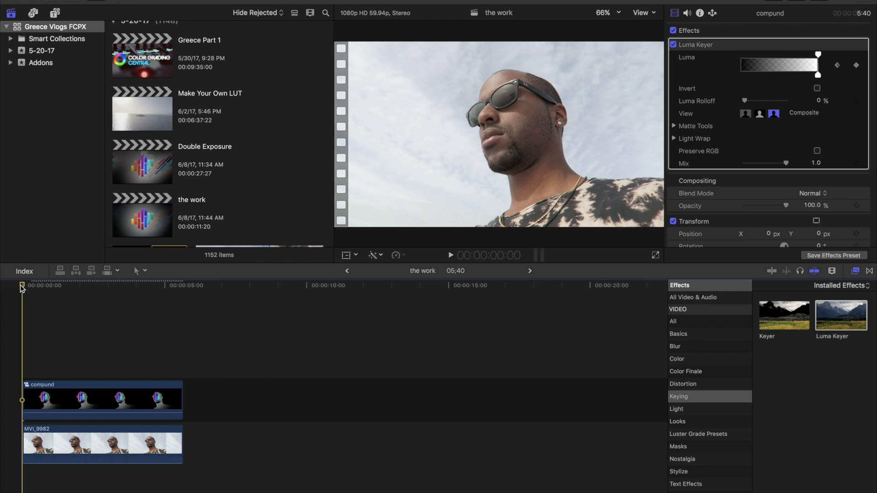
- At 1:56, keyframe the compund clip's Luma range to the opposite end so the city overlay is fully revealed
mouse_move(23, 287)
mouse_down()
mouse_move(91, 300)
mouse_move(78, 293)
mouse_up()
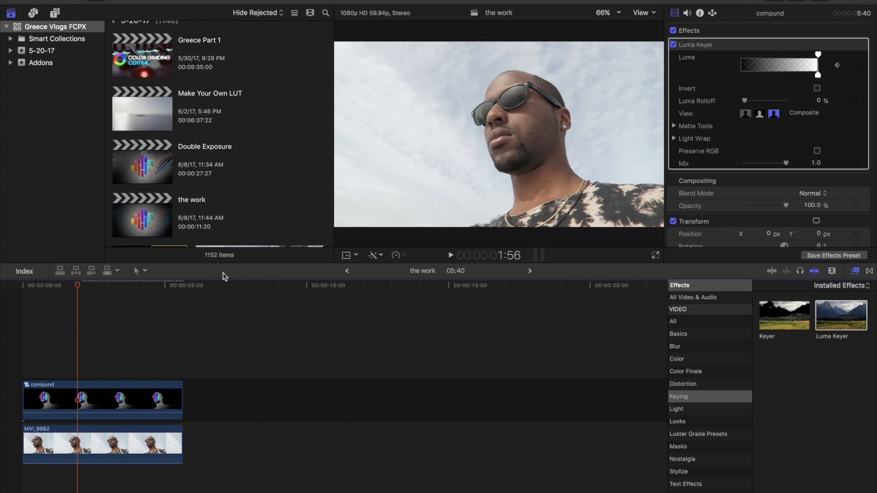
drag(818, 76, 777, 74)
drag(745, 74, 723, 74)
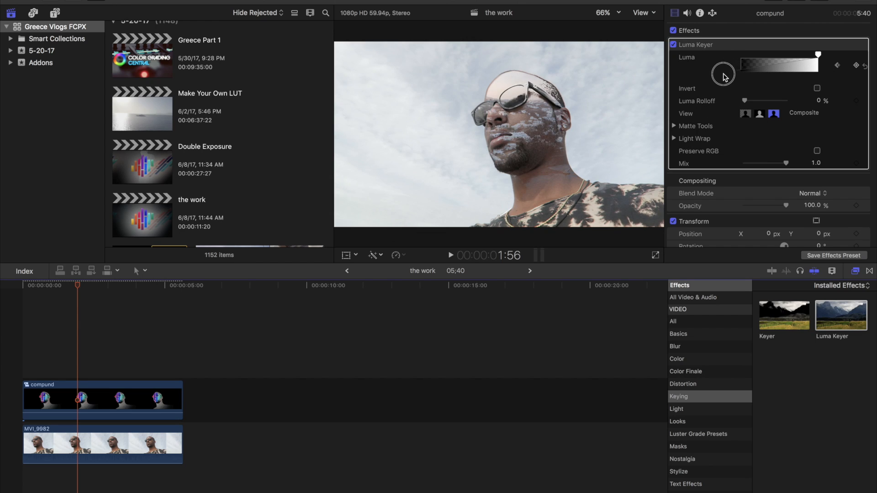
drag(820, 56, 738, 56)
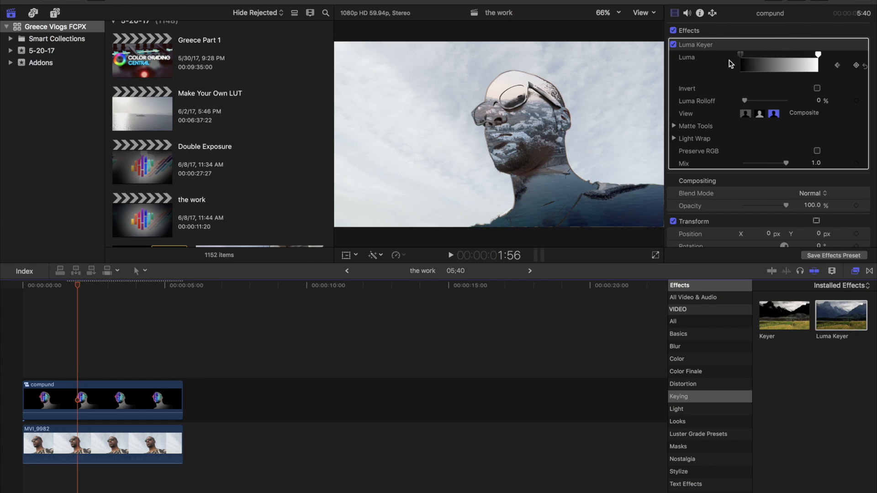
- Inside the compund clip, keyframe the Luma range of MVI_9982's Luma Keyer at 5:13 so only the city footage fills the silhouette
double_click(116, 398)
click(115, 399)
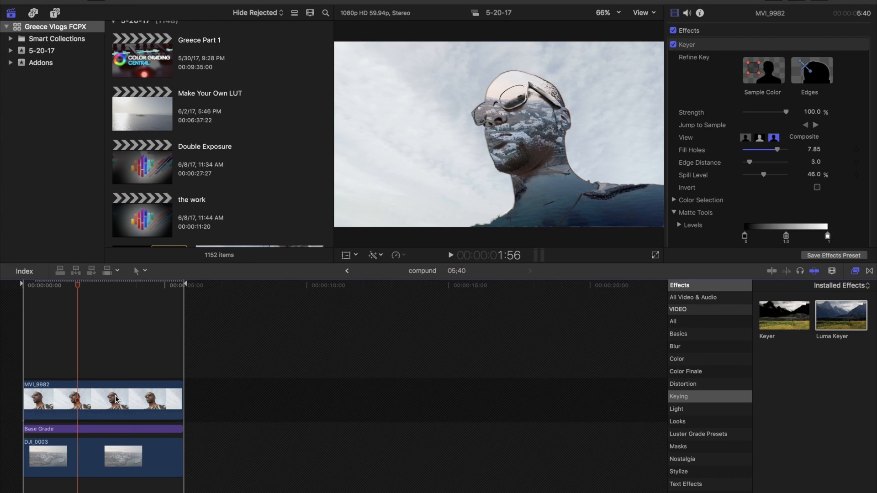
click(124, 373)
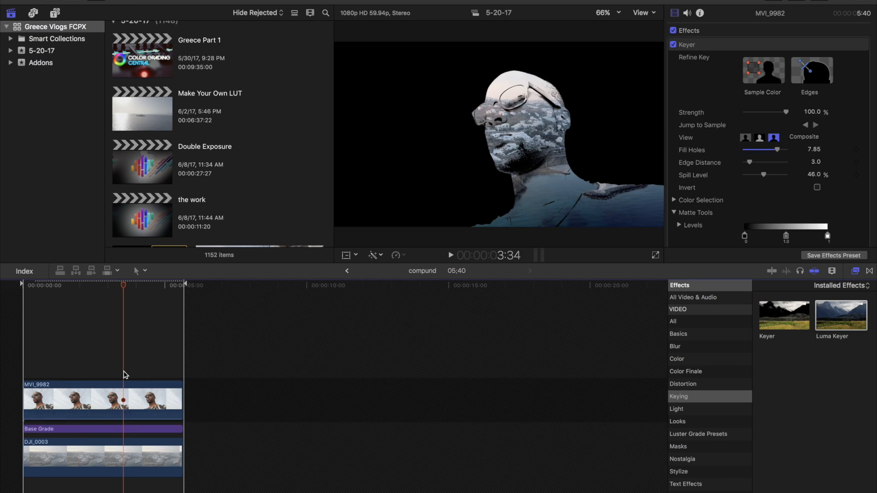
mouse_move(123, 286)
mouse_down()
mouse_move(183, 297)
mouse_move(132, 296)
mouse_up()
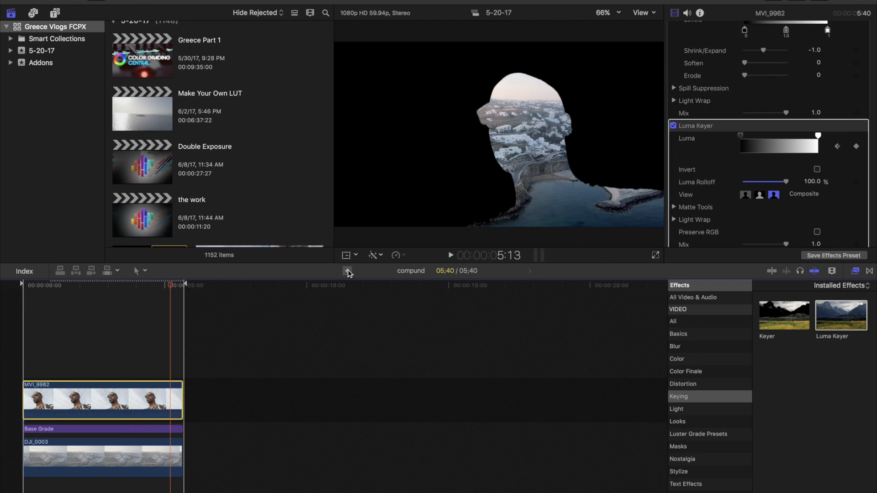
- Go back to the project and play the animated double exposure from the beginning
click(347, 272)
key(space)
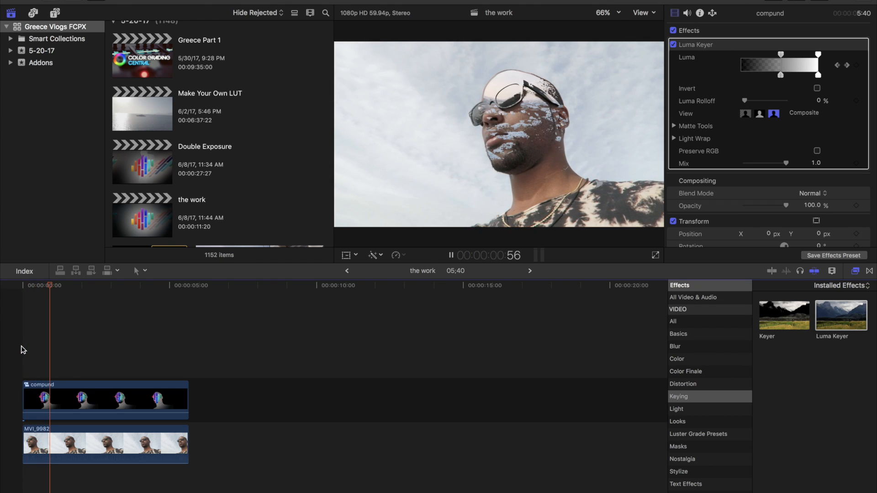